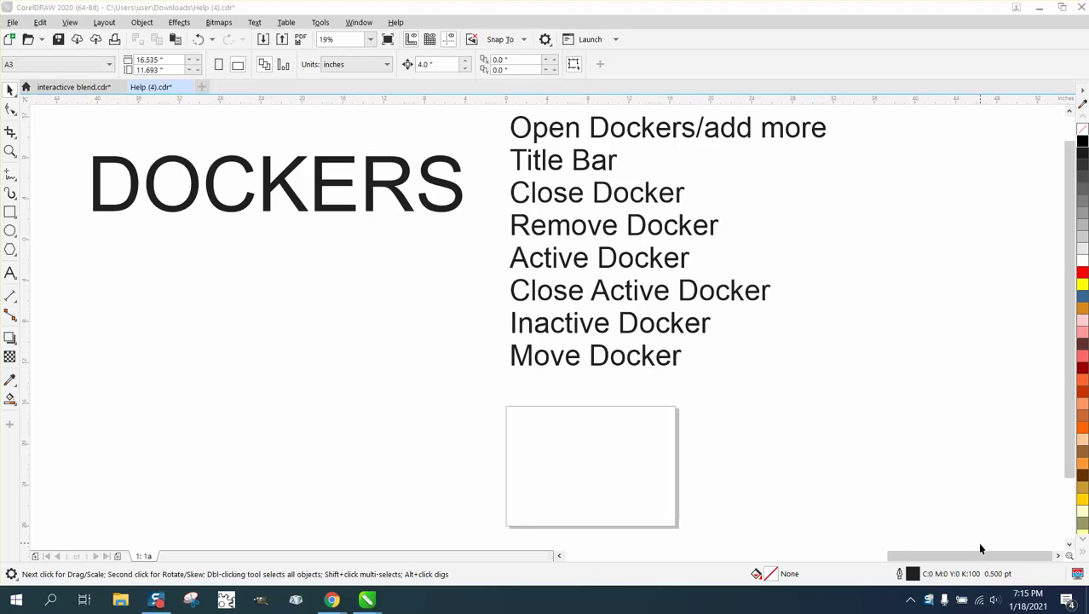
Move the docker-topics text list down and left so it sits beneath the DOCKERS heading.
left_click(18, 96)
left_click_drag(475, 111, 886, 413)
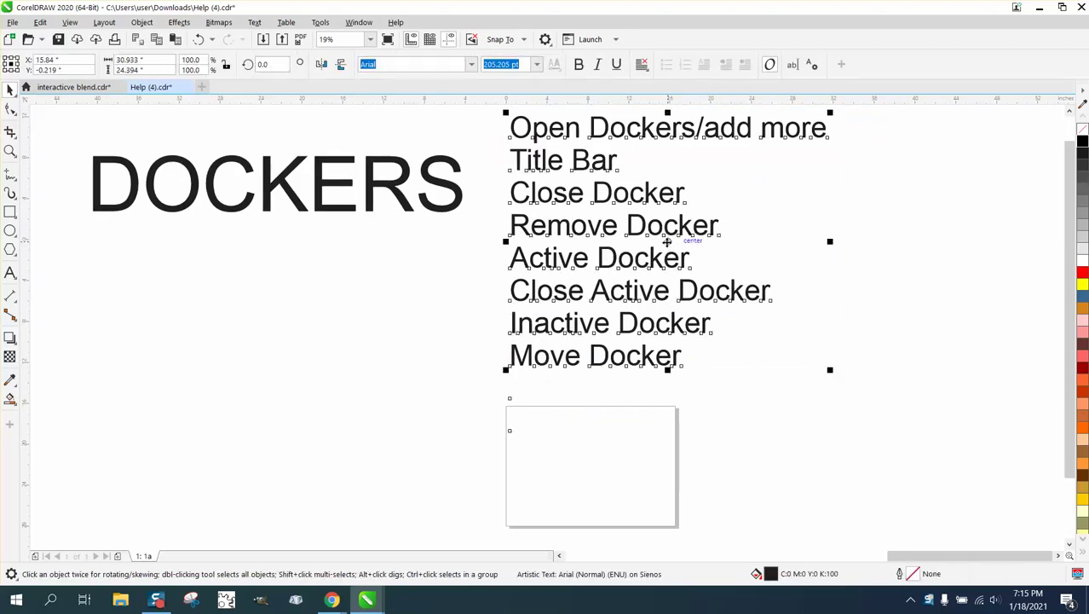
left_click_drag(657, 249, 598, 348)
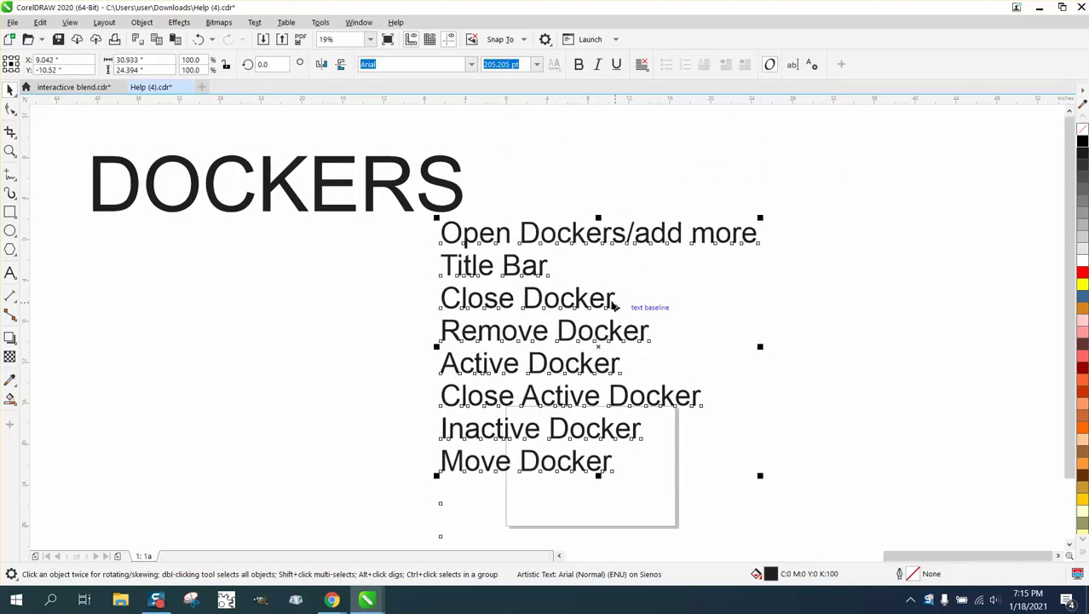
left_click(761, 207)
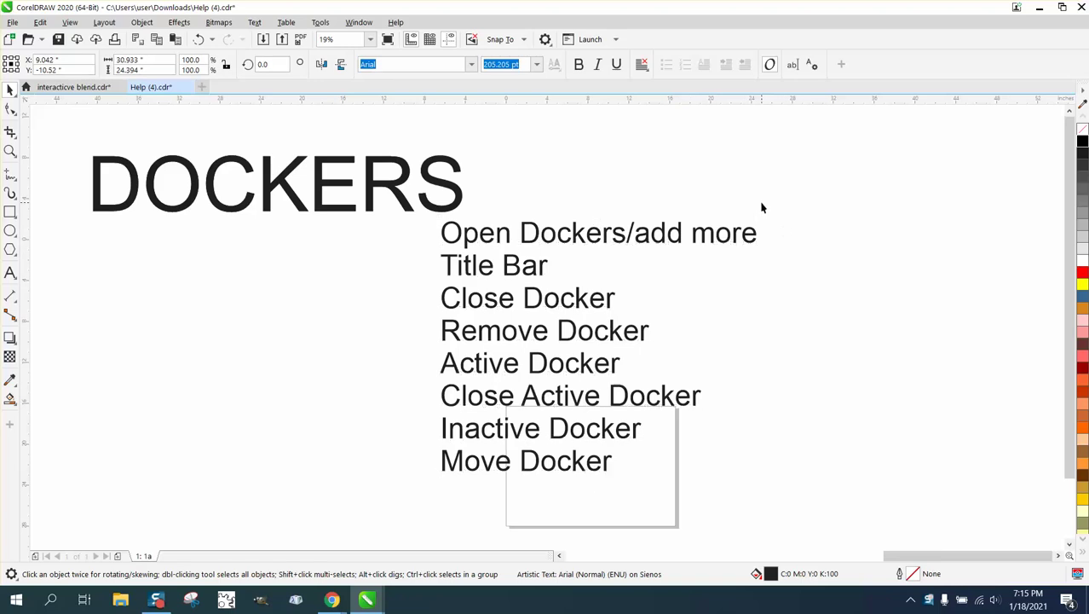
Open the Objects docker from Window > Dockers.
left_click(359, 22)
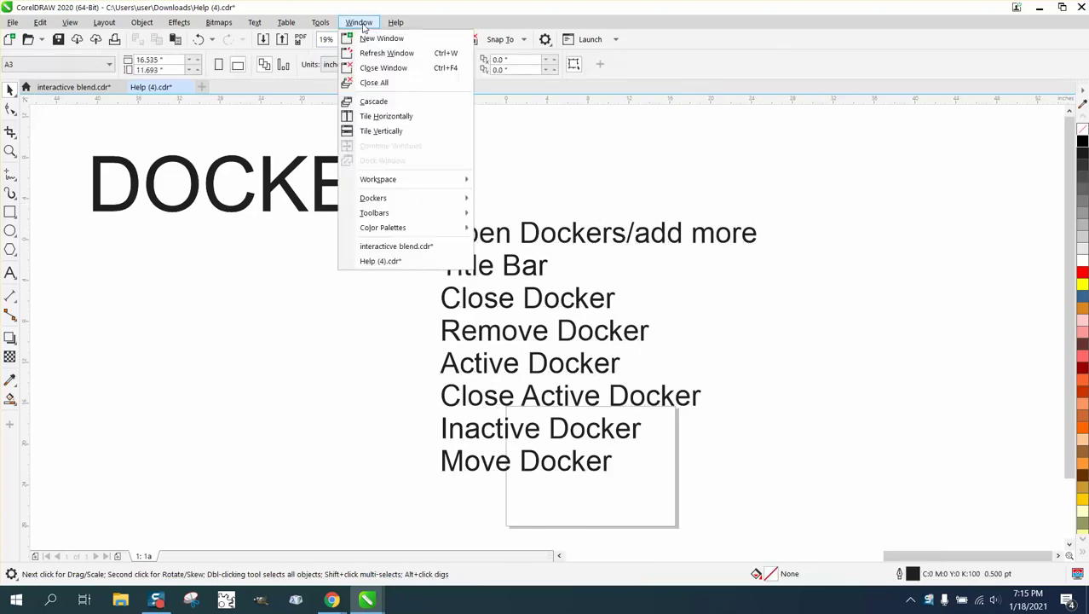
mouse_move(359, 199)
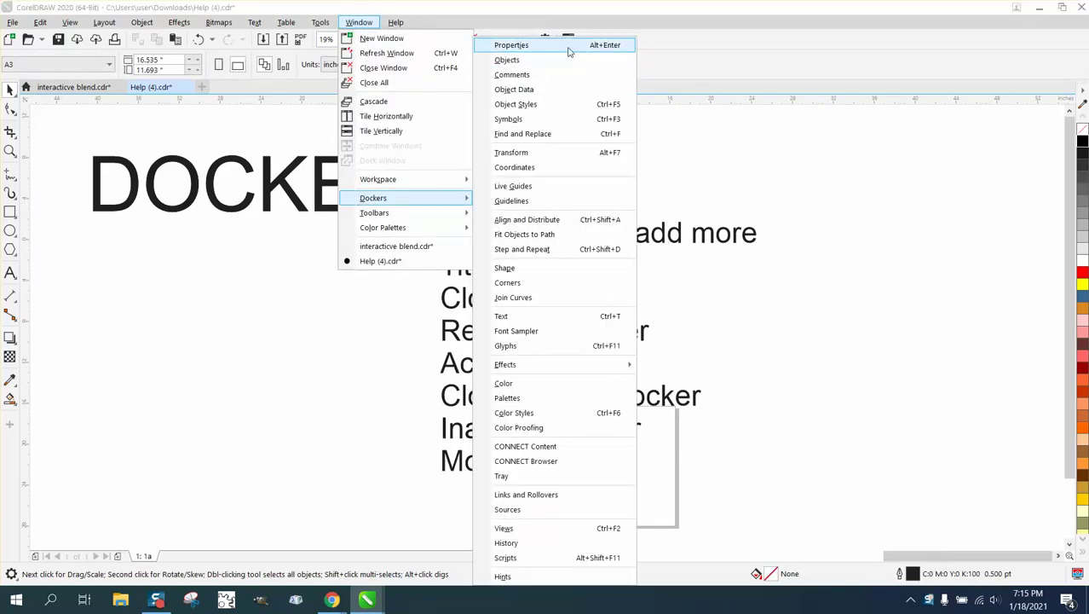
left_click(509, 60)
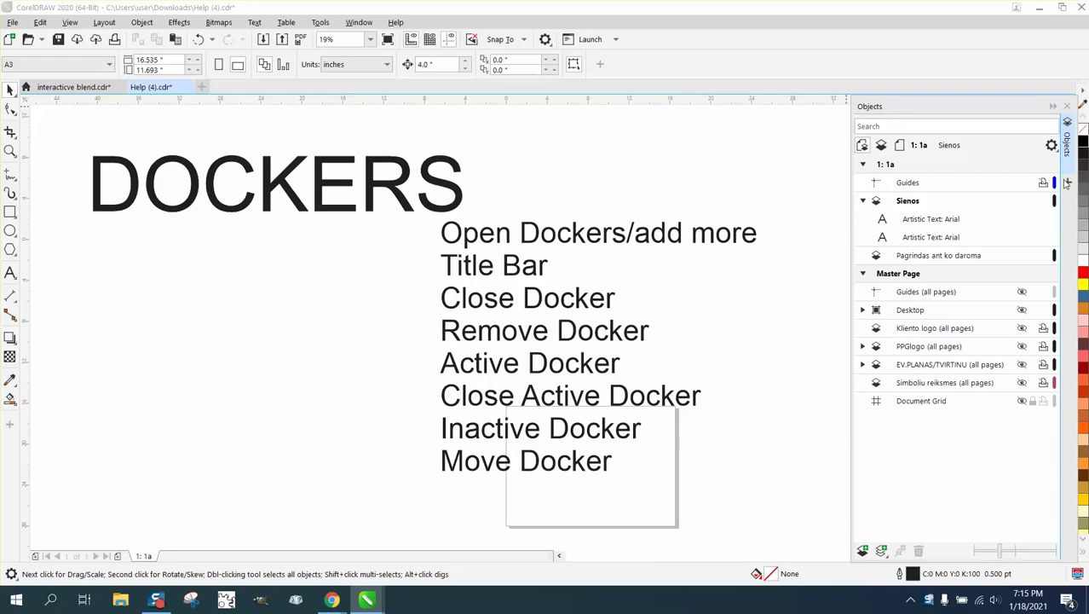
Add the Join Curves and Contour dockers, then close Contour and the whole docker panel.
left_click(1068, 184)
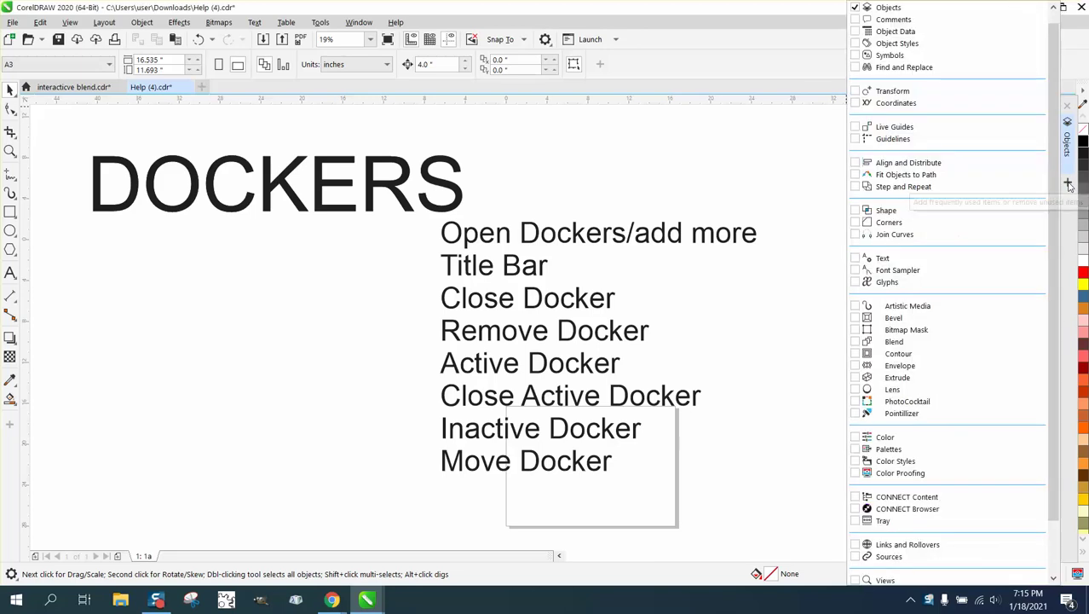
left_click(855, 236)
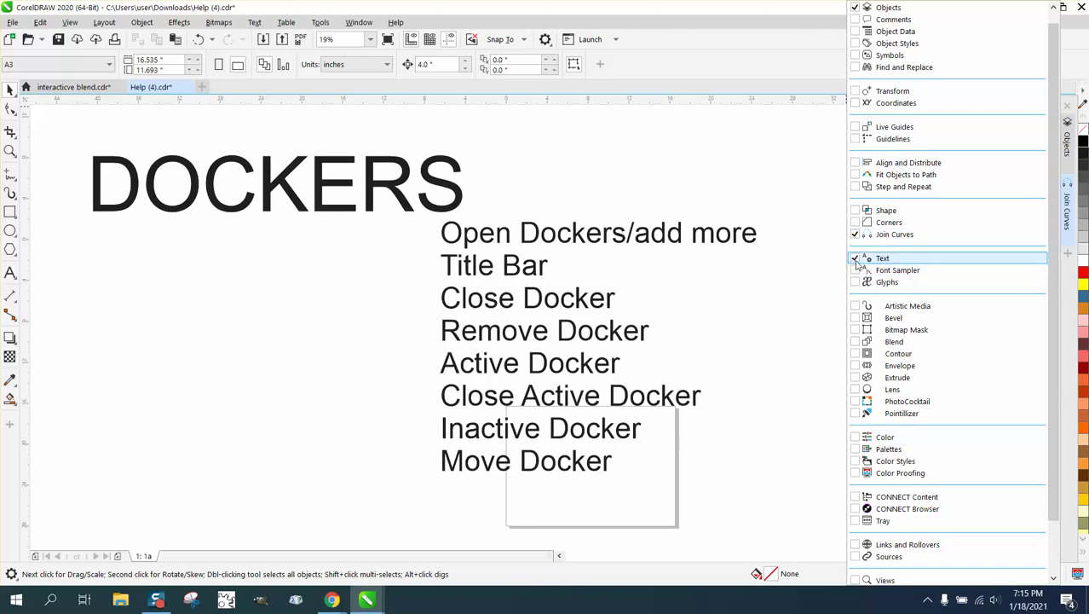
left_click(855, 355)
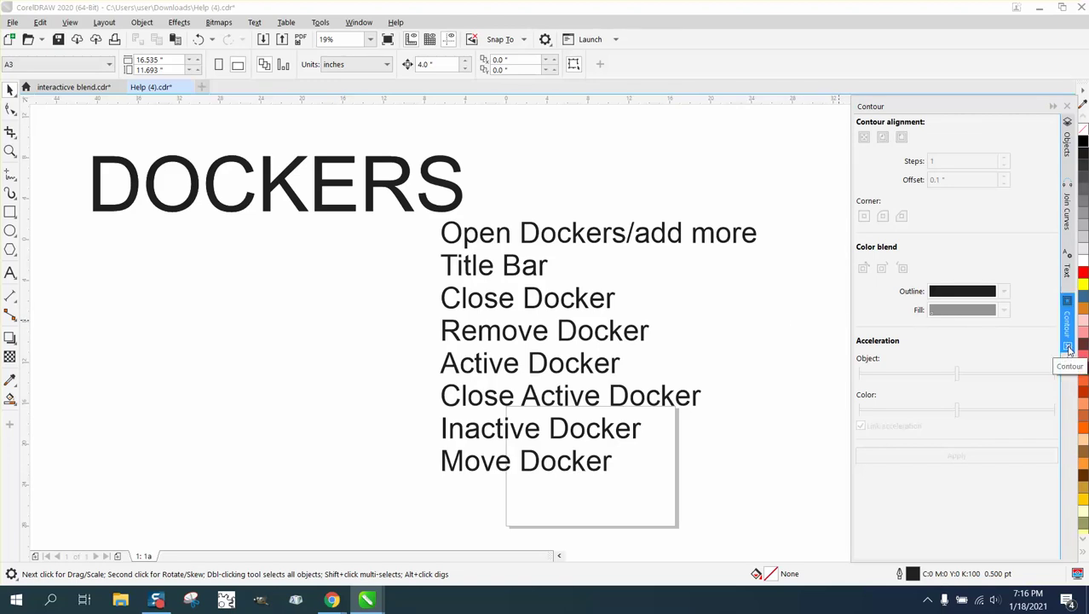
left_click(1070, 349)
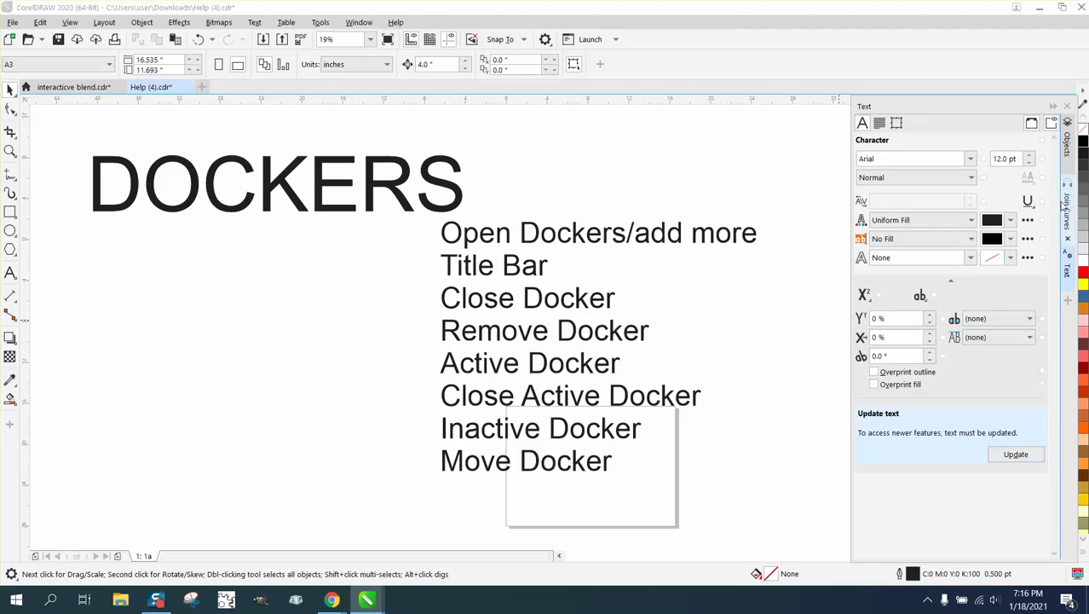
left_click(1066, 107)
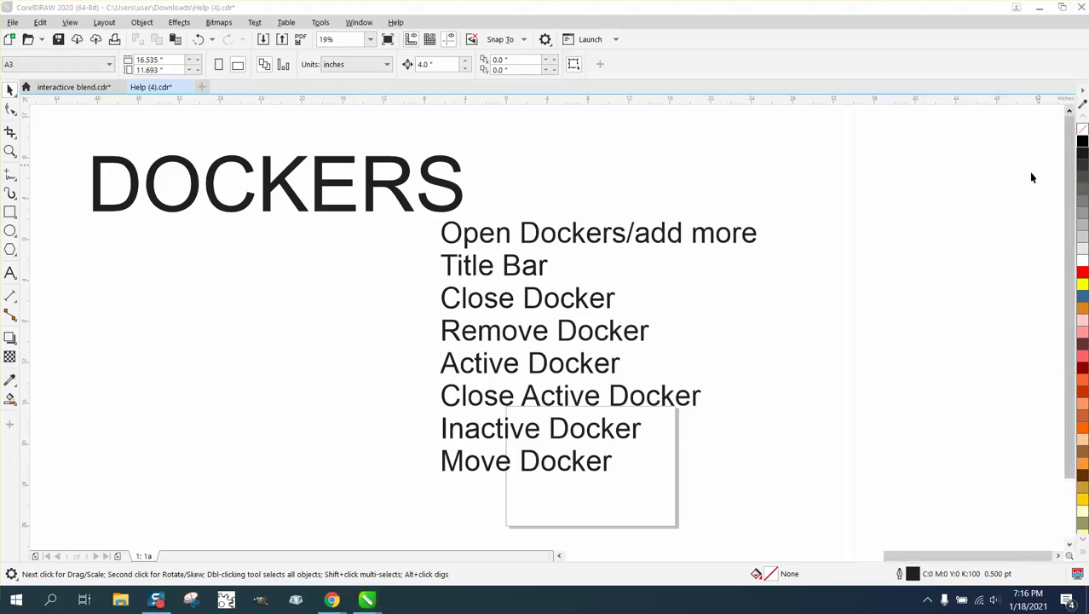
Reopen the Objects docker from Window > Dockers.
left_click(362, 24)
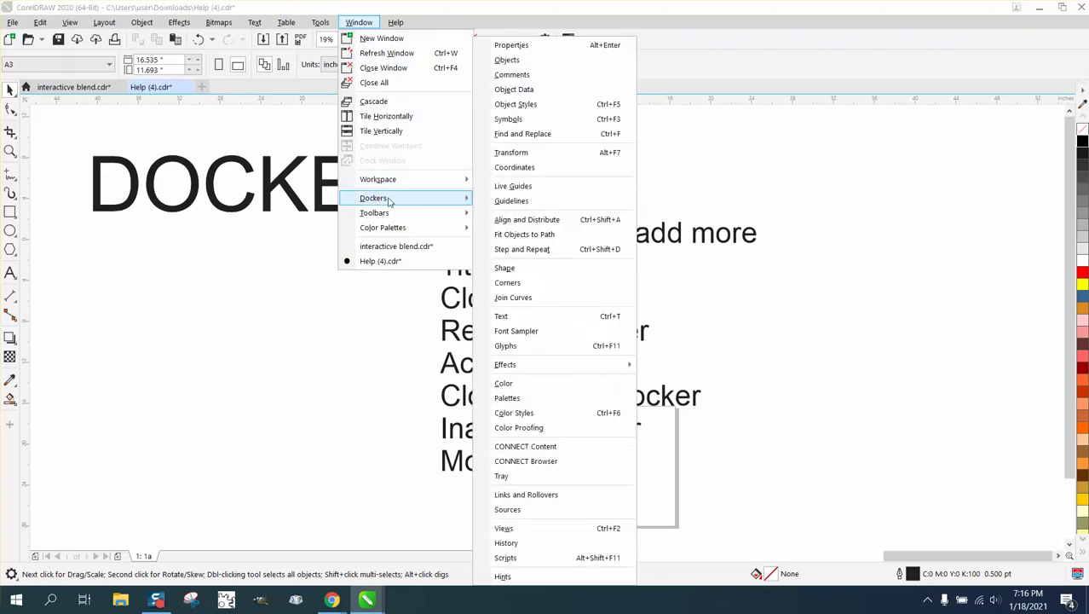
mouse_move(387, 201)
left_click(508, 61)
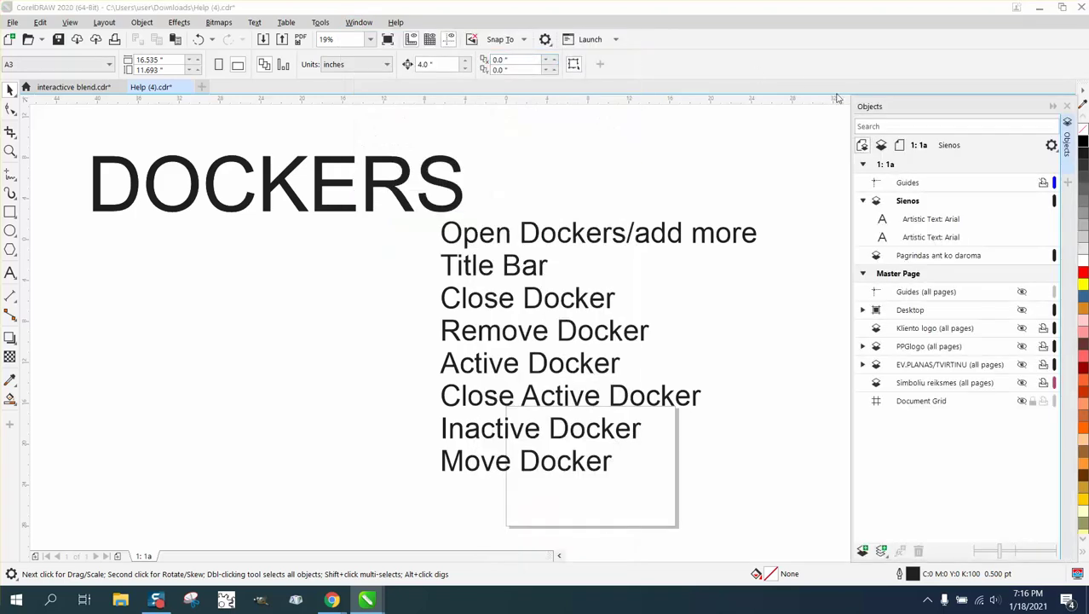
Add the Join Curves and Contour dockers from the '+' list, showing Contour.
left_click(1068, 184)
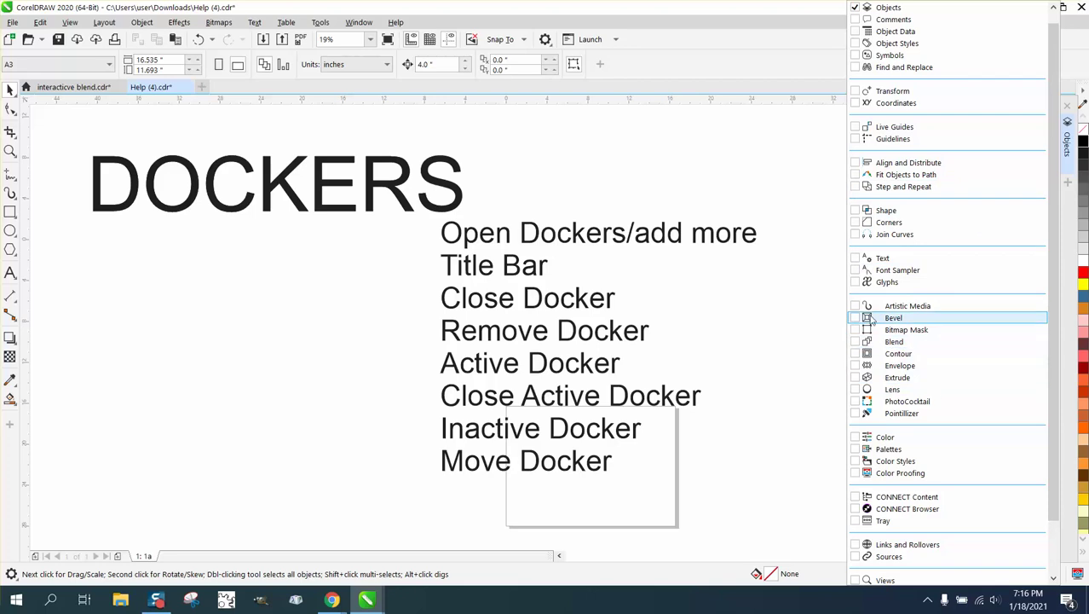
left_click(855, 235)
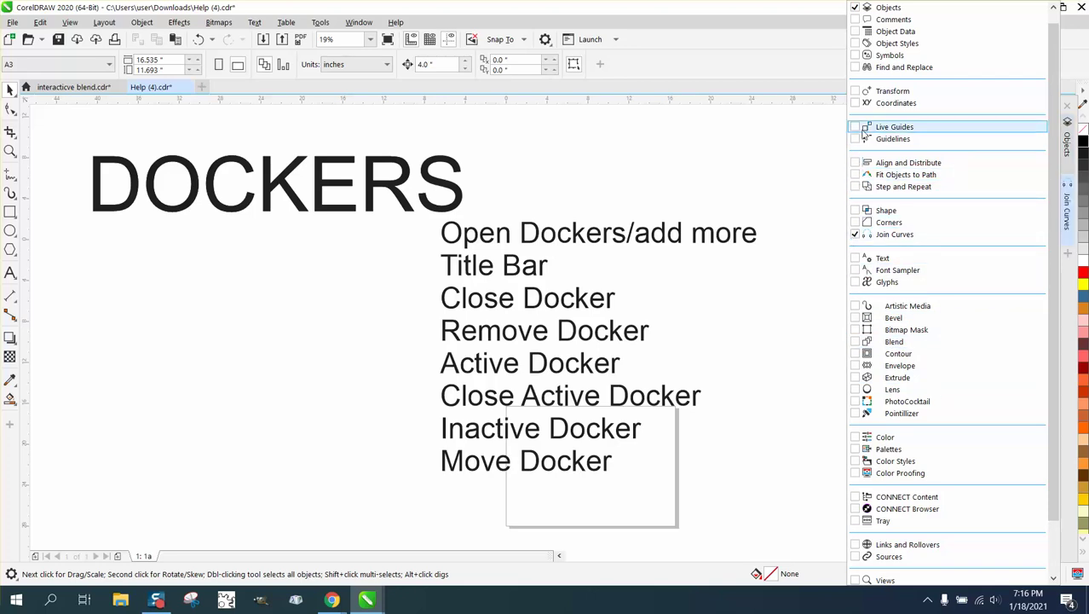
left_click(855, 355)
left_click(811, 340)
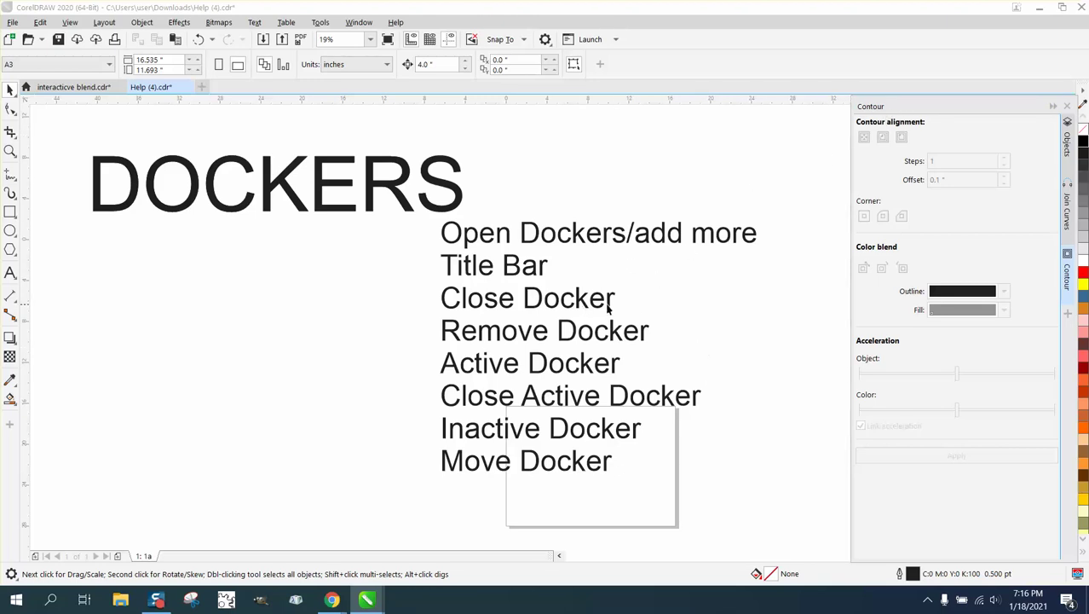
Float the Objects docker over the canvas and remove the Contour docker entirely.
left_click(1053, 108)
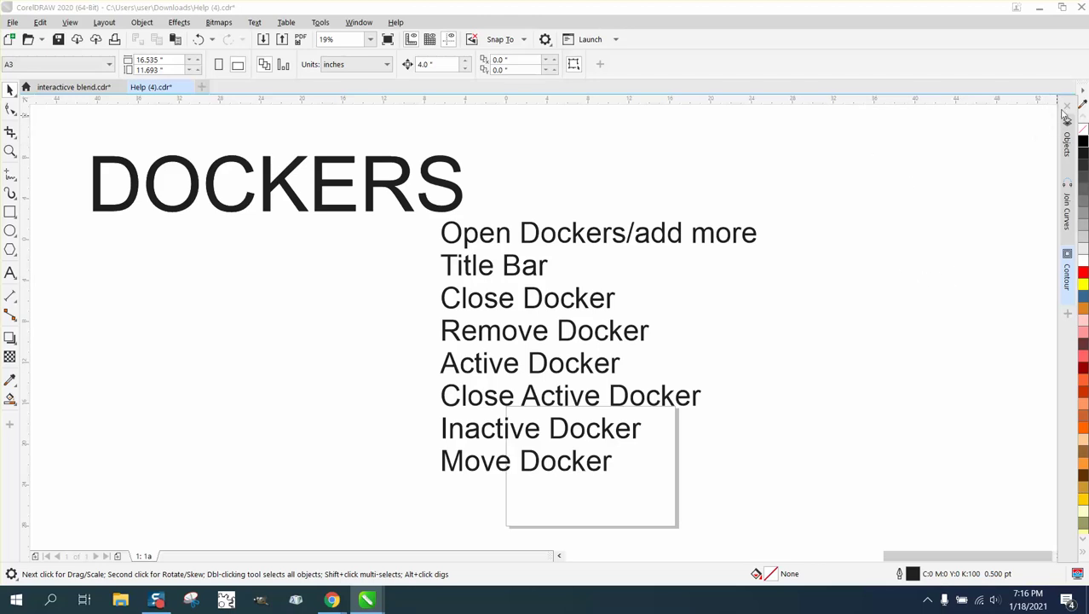
left_click(1066, 142)
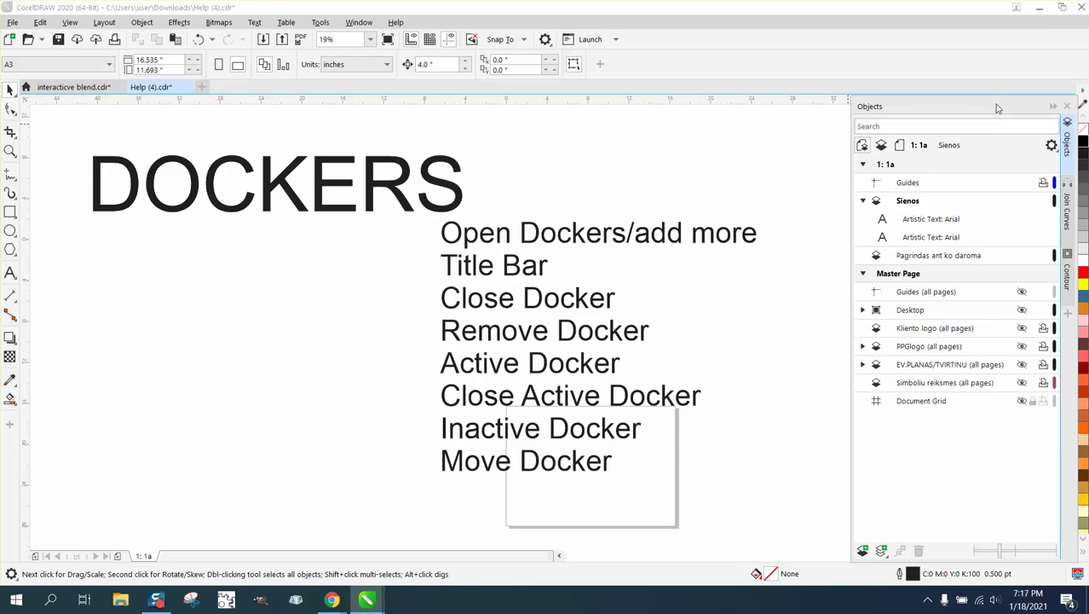
left_click_drag(998, 109, 1057, 128)
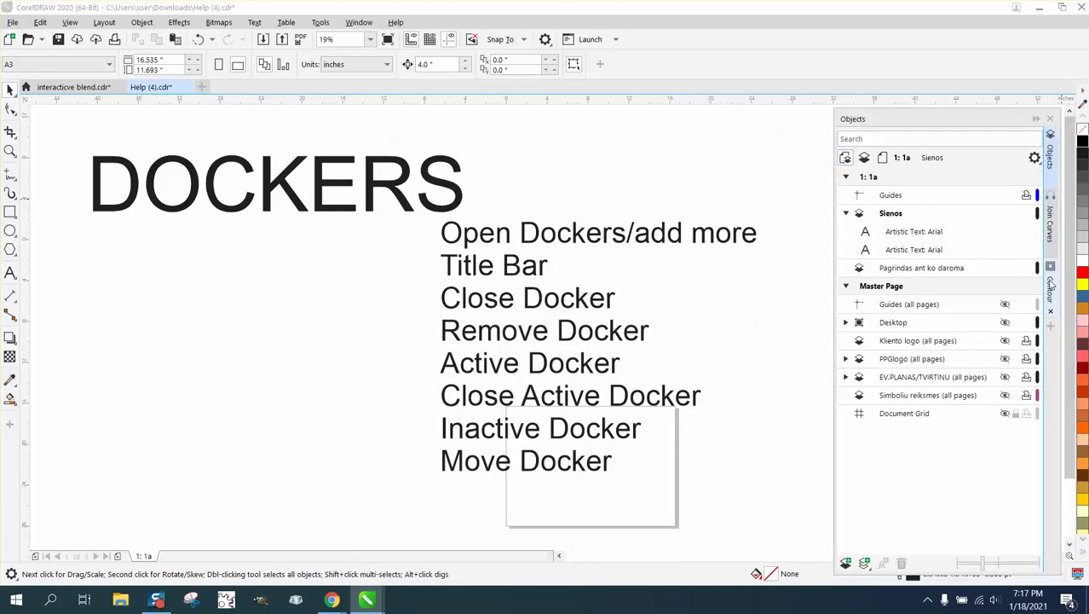
left_click_drag(1051, 285, 242, 260)
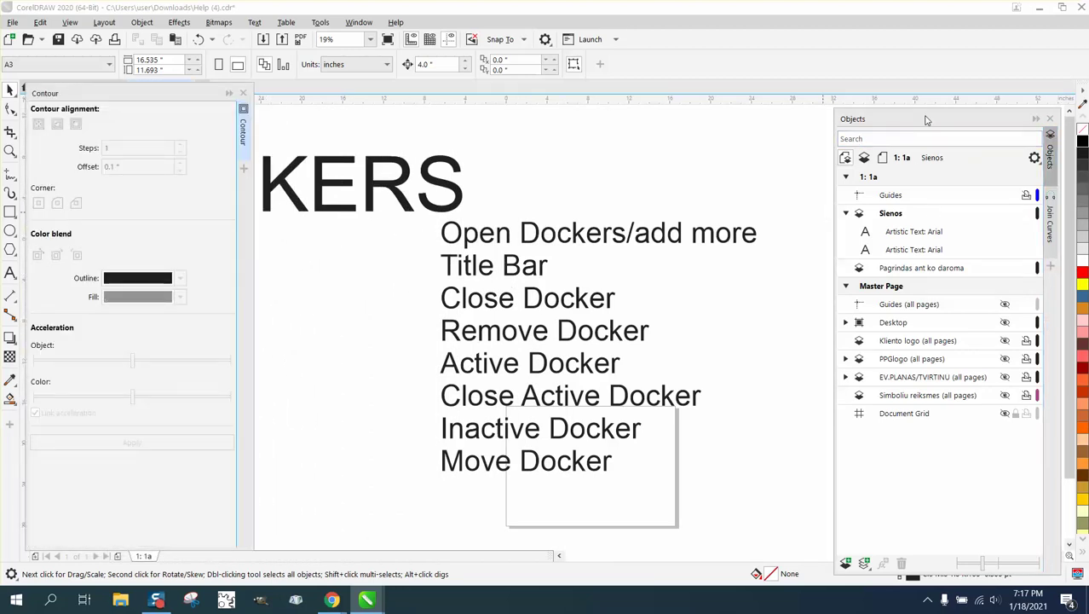
left_click_drag(926, 118, 930, 62)
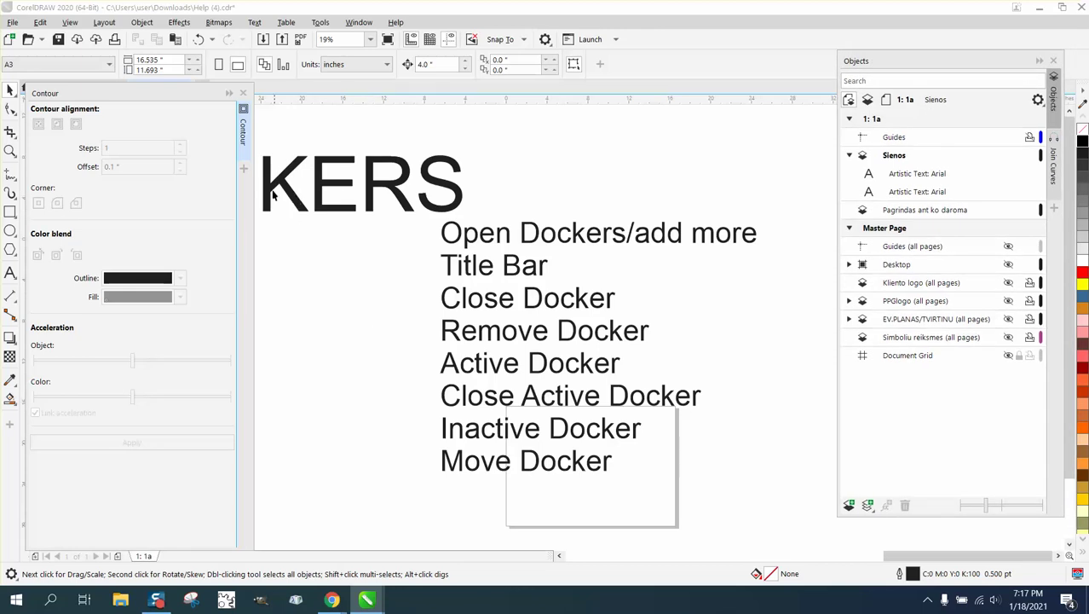
left_click(242, 94)
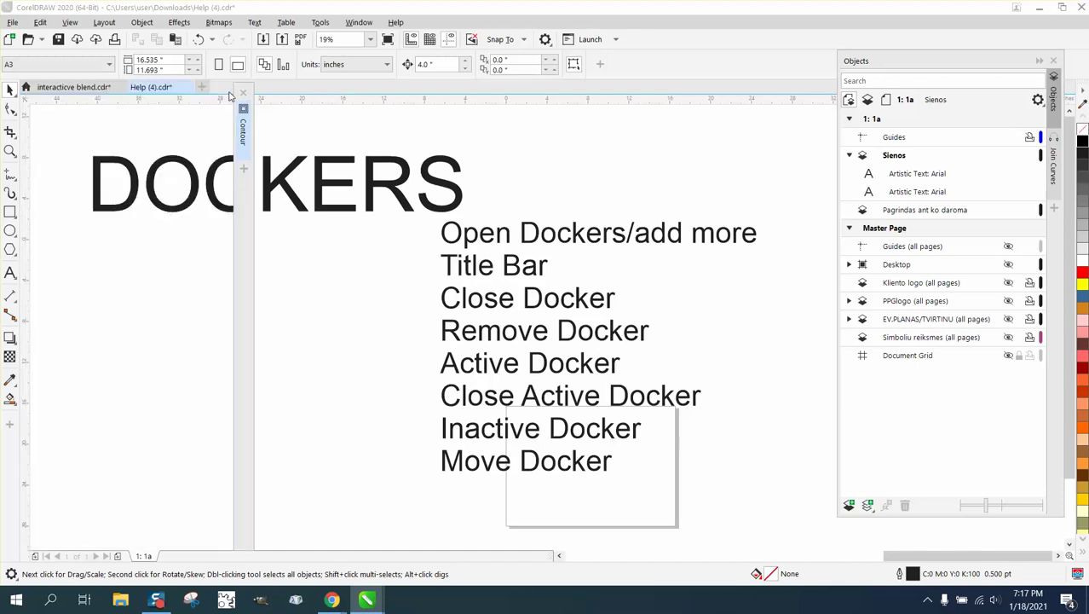
left_click(243, 94)
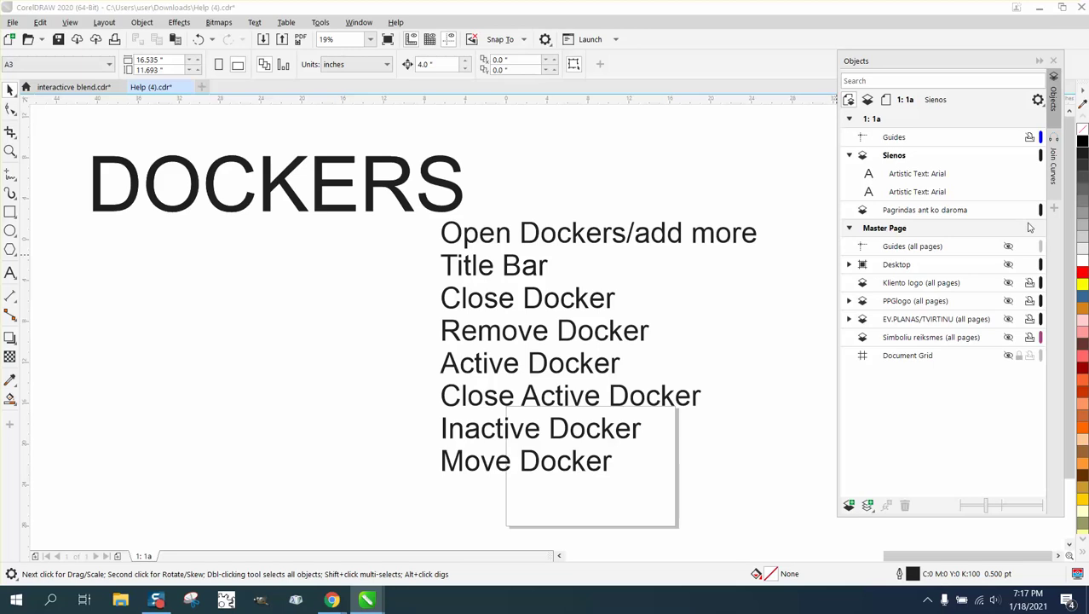
Nudge the floating Join Curves docker left and add the Align and Distribute docker beside it.
left_click(1055, 179)
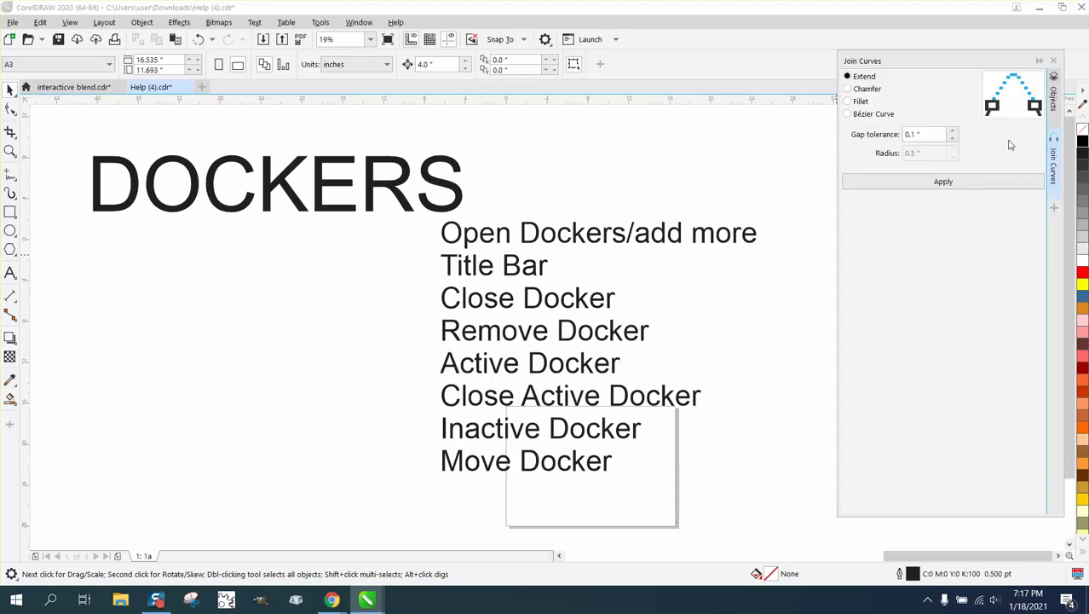
left_click_drag(917, 66, 893, 55)
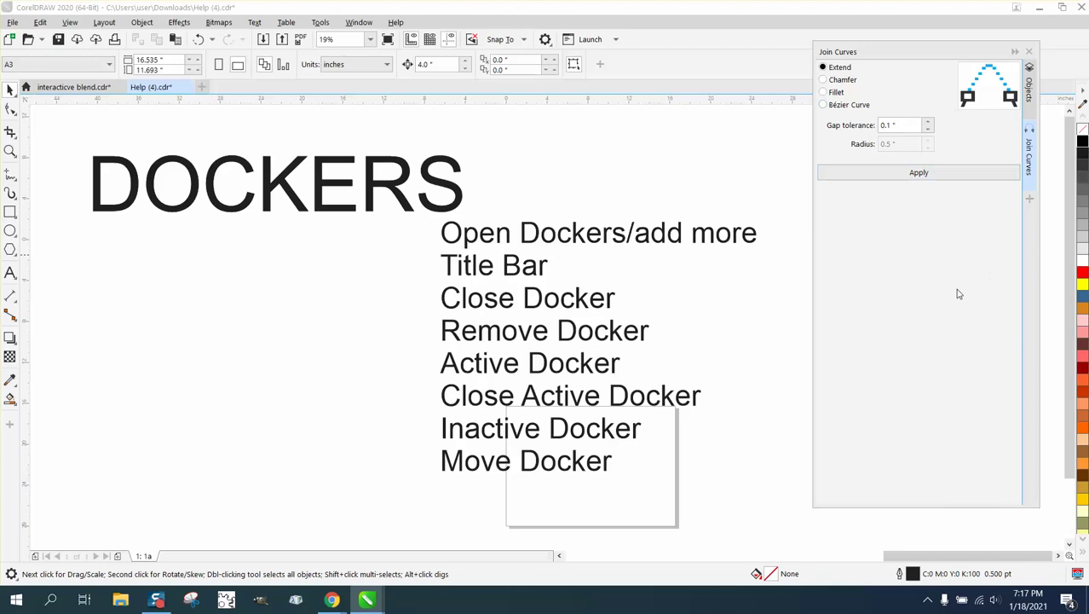
left_click(1029, 200)
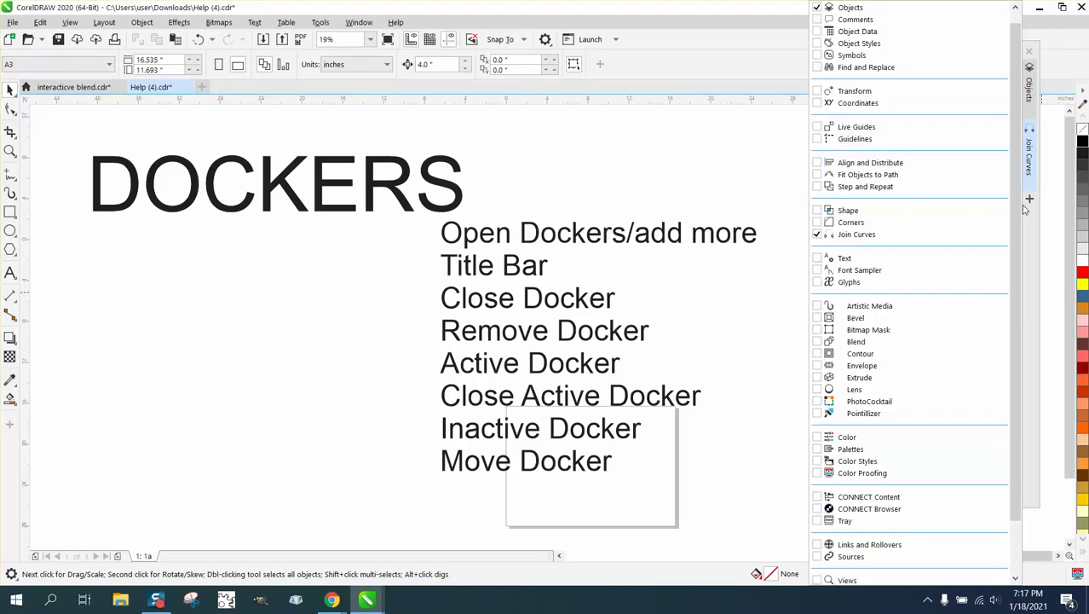
left_click(818, 162)
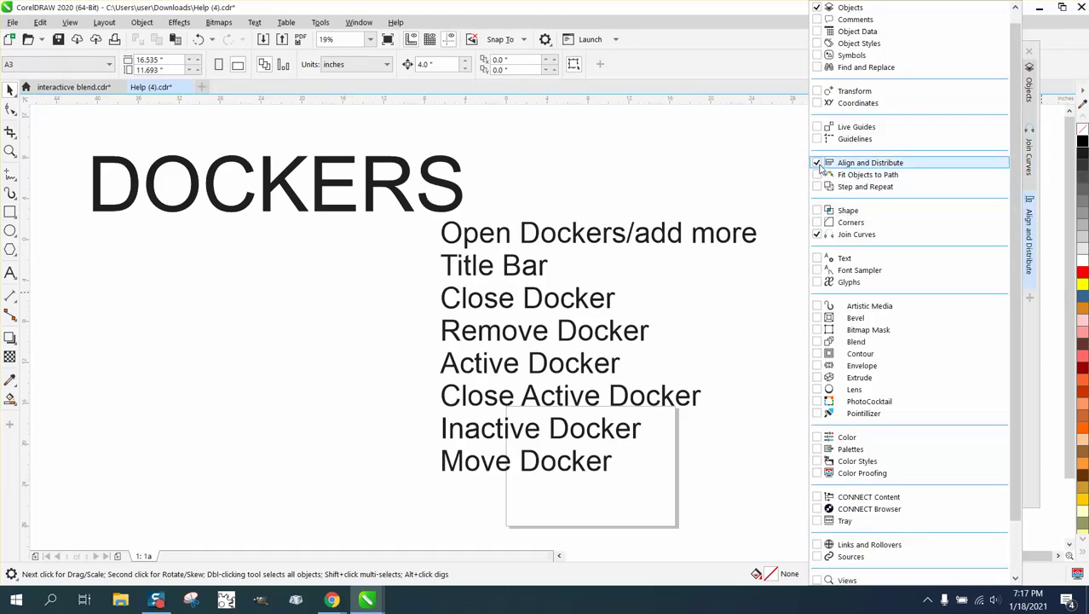
left_click(778, 231)
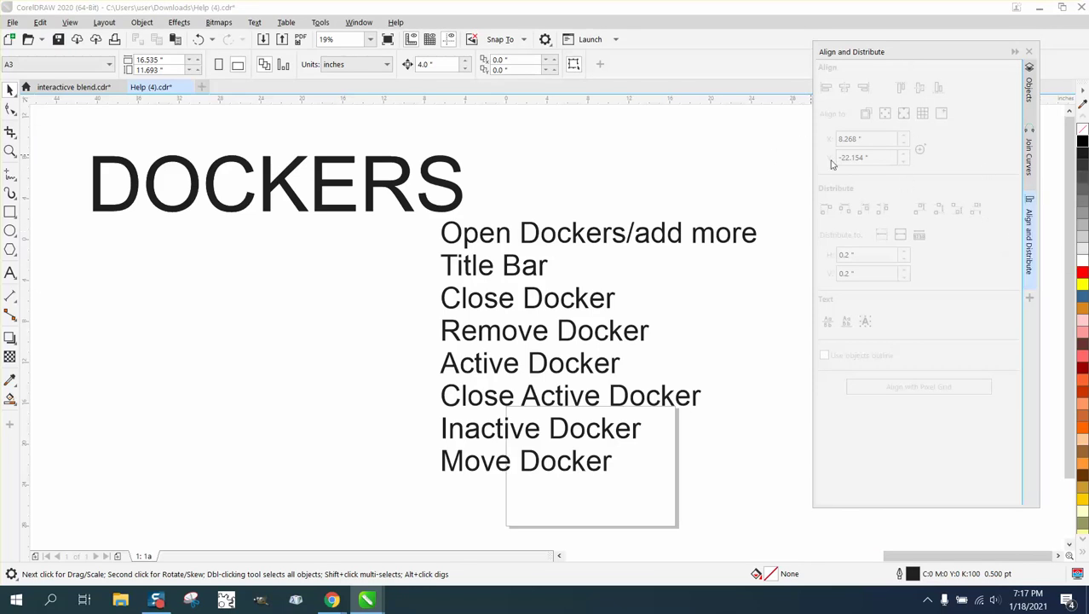
left_click(10, 213)
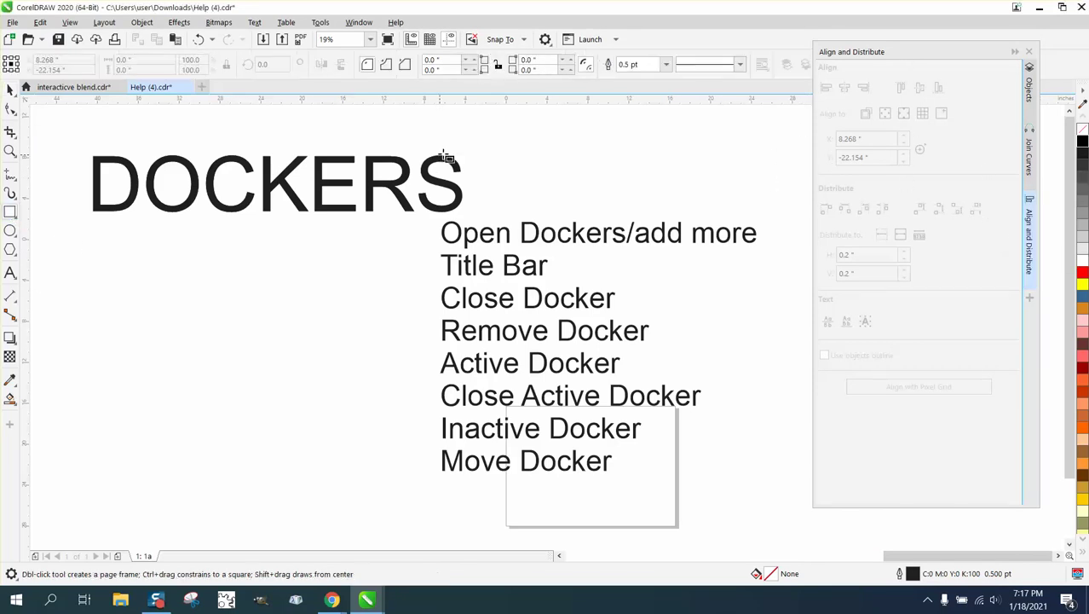
Draw a small rectangle above the list, then align both rectangles' centres horizontally and vertically.
mouse_move(483, 129)
left_mouse_down()
mouse_move(510, 159)
mouse_move(609, 164)
left_mouse_up()
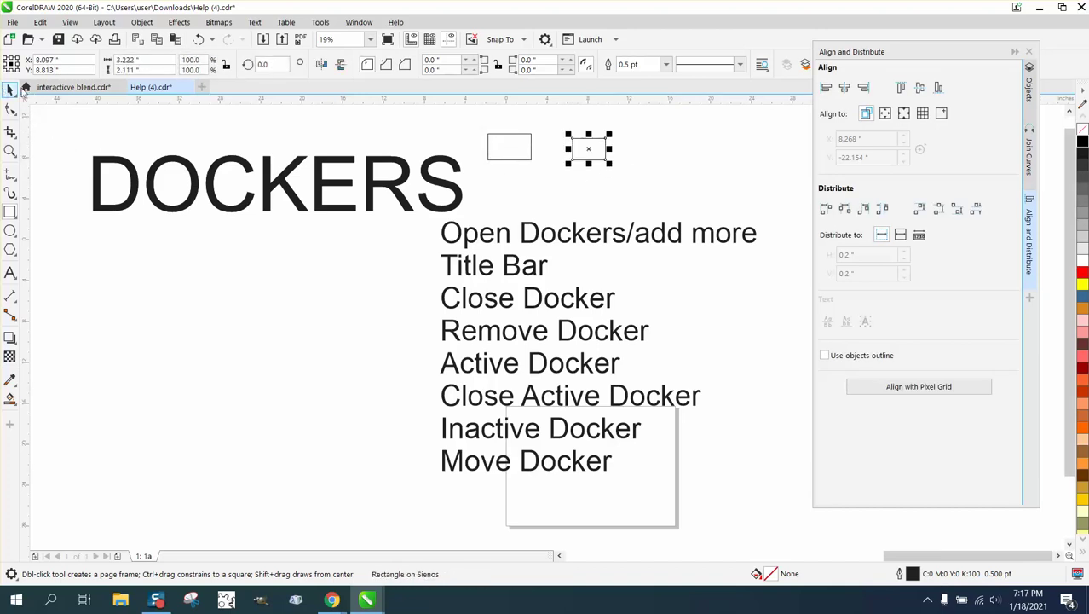
left_click(10, 89)
left_click(466, 122)
left_click_drag(466, 122, 645, 178)
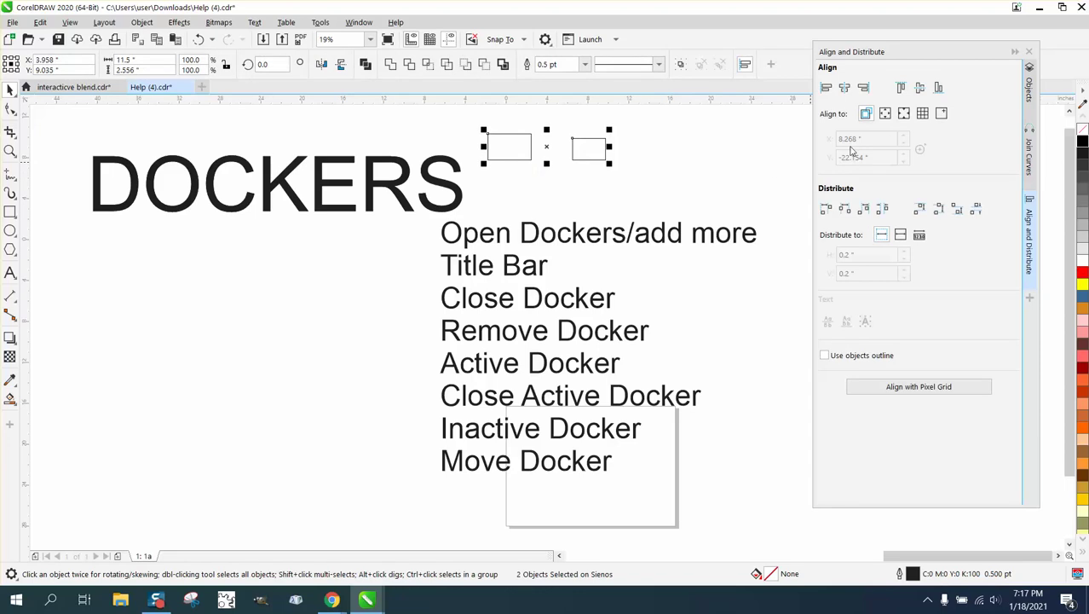
left_click(845, 90)
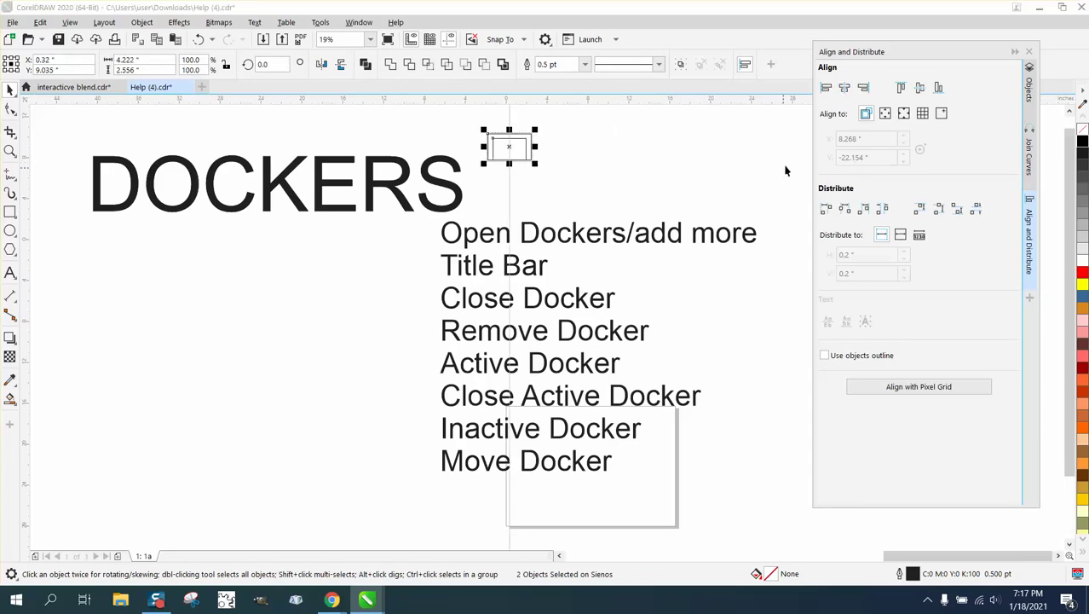
left_click(920, 87)
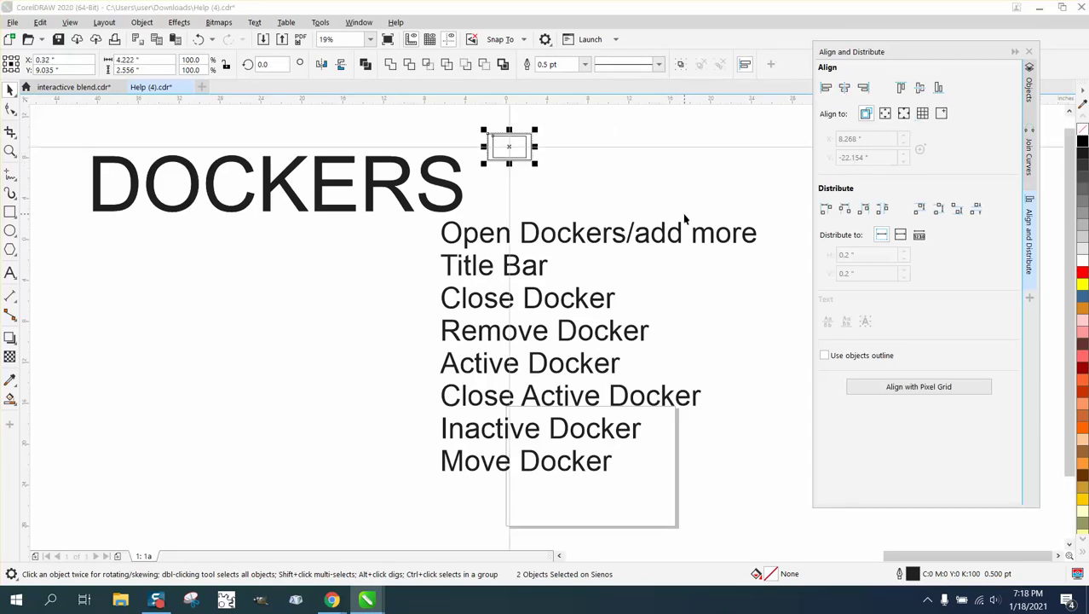
Add the Corners docker, collapse Align and Distribute, and expand the Corners panel.
left_click(359, 22)
mouse_move(390, 184)
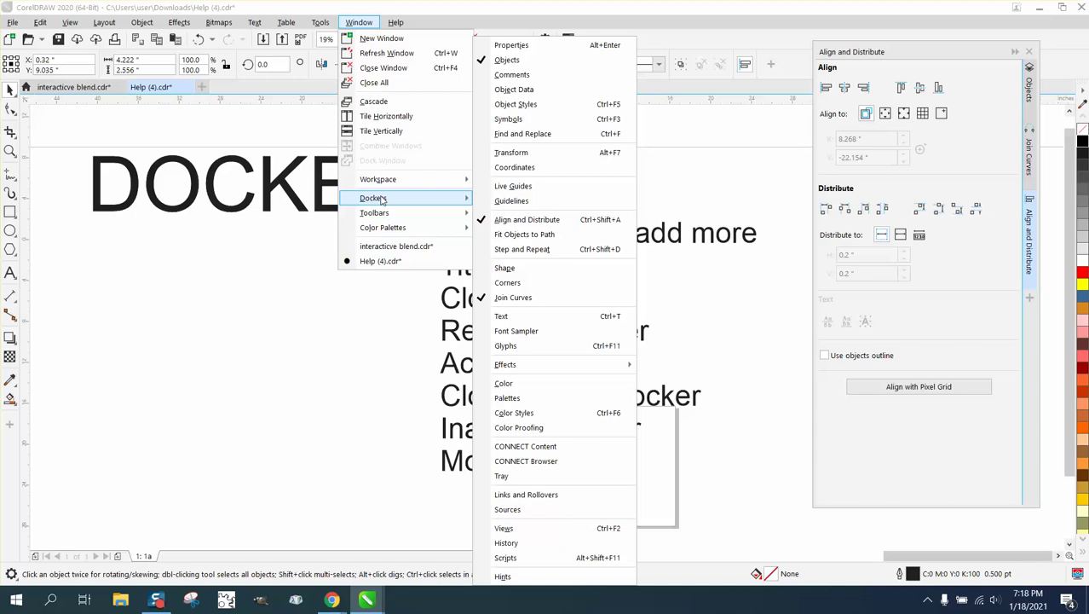
left_click(509, 284)
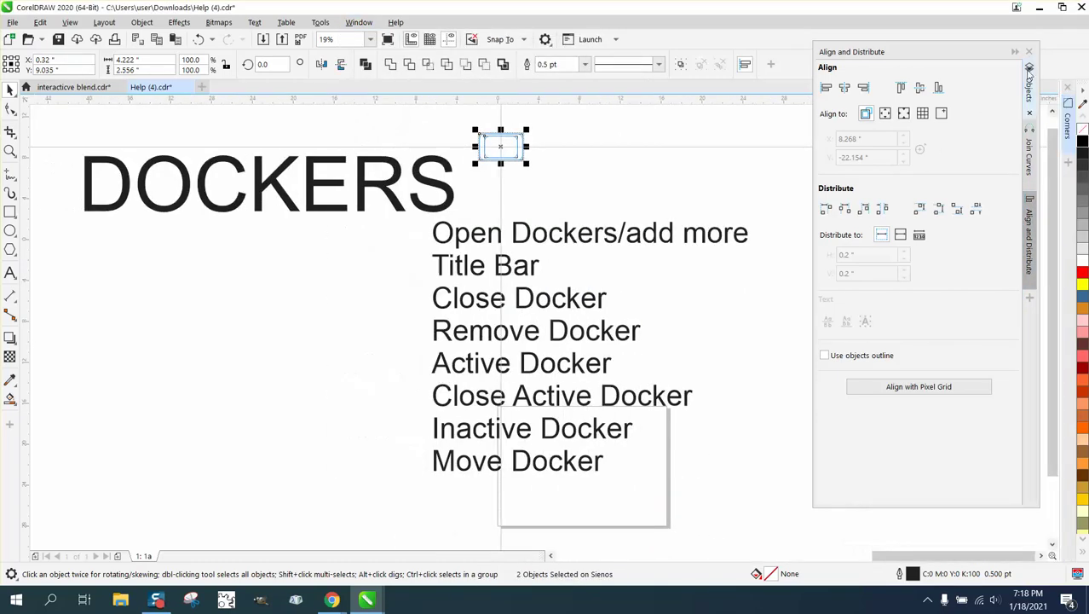
left_click(1015, 53)
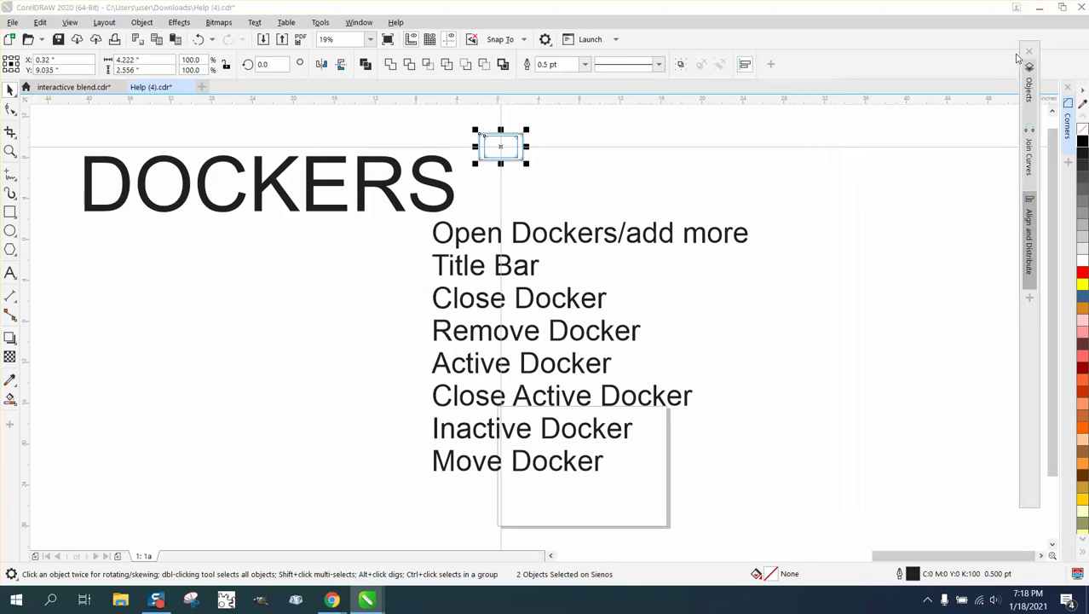
left_click(1067, 137)
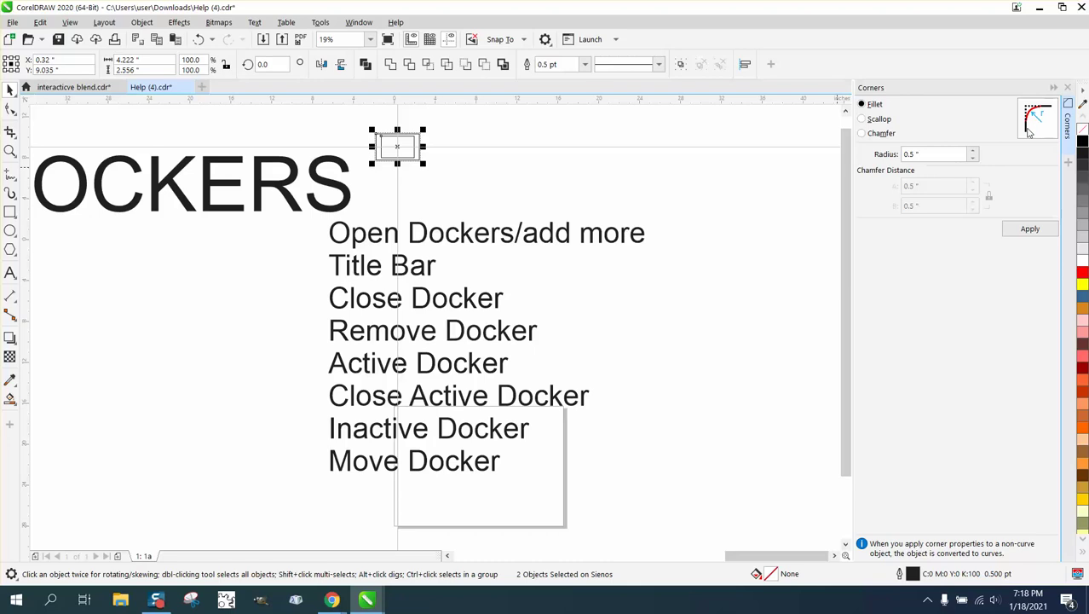
Zoom in around the DOCKERS title and topic list.
scroll(468, 205, "down", 2)
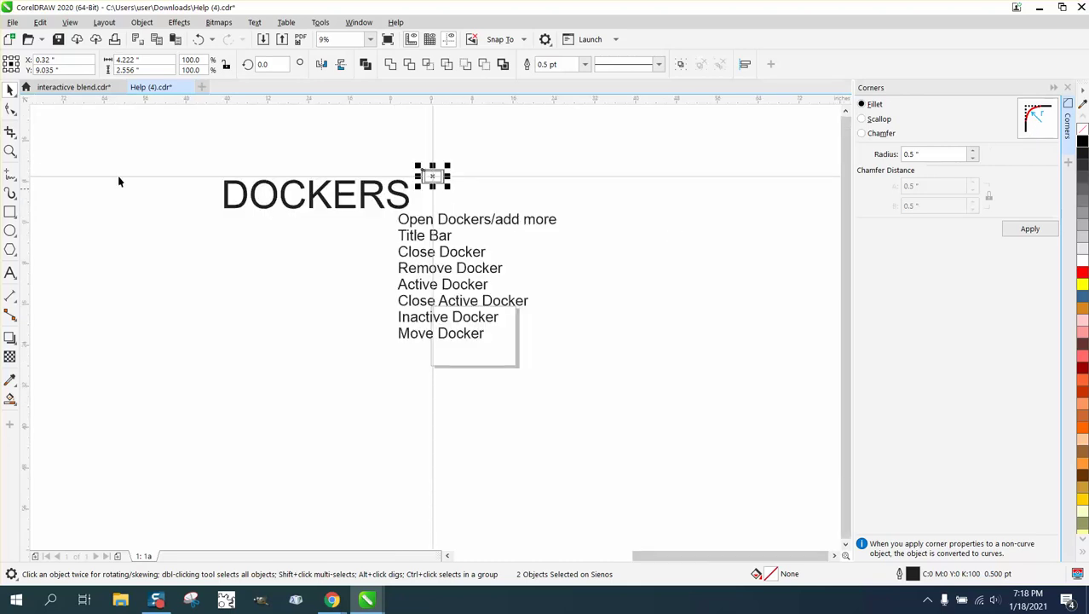
left_click(10, 151)
left_click_drag(200, 155, 683, 400)
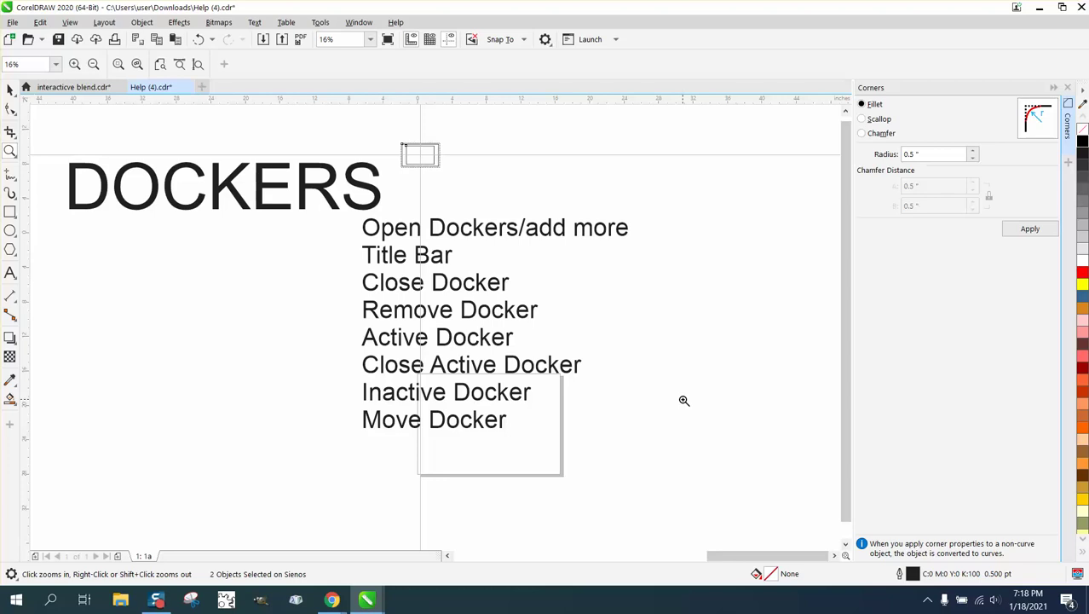